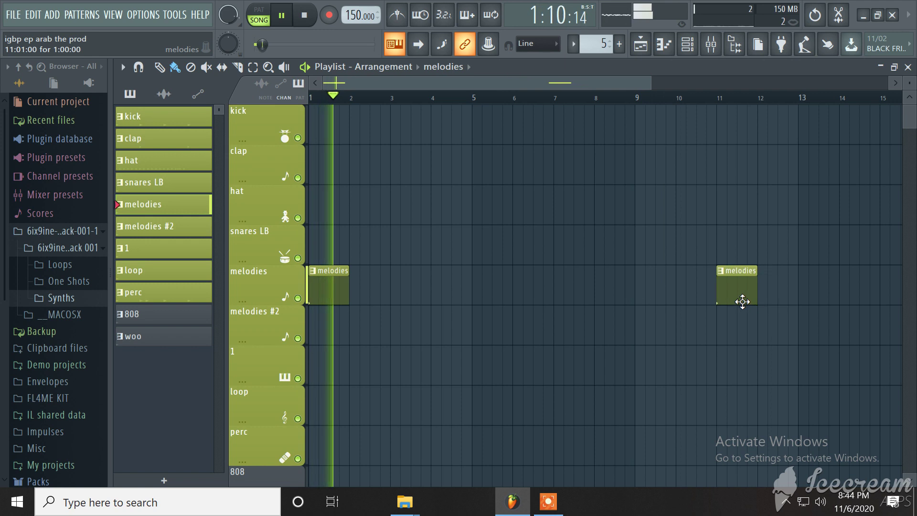
Step: Move the second melodies clip one beat later, to start at about 11:05:00
{"action": "mouse_move", "coordinate": [378, 100]}
{"action": "left_mouse_down"}
{"action": "mouse_move", "coordinate": [626, 123]}
{"action": "mouse_move", "coordinate": [308, 103]}
{"action": "left_mouse_up"}
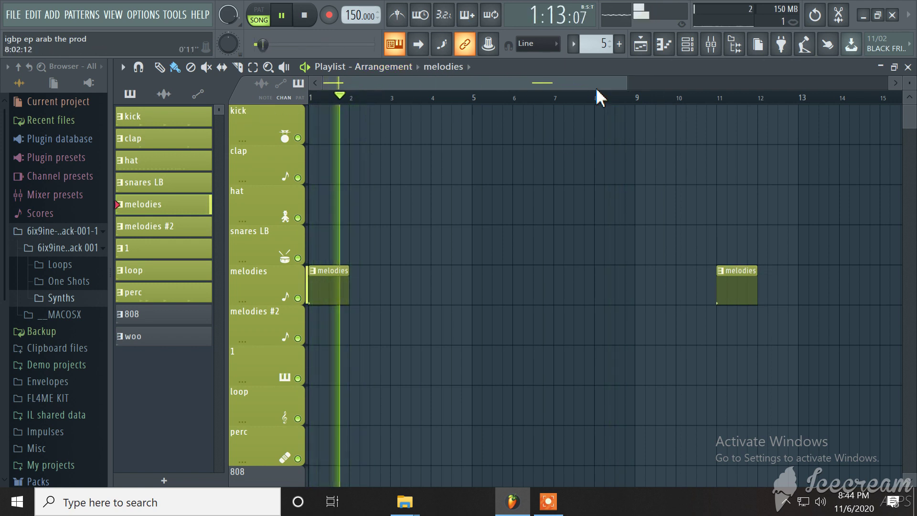
{"action": "mouse_move", "coordinate": [576, 83]}
{"action": "left_mouse_down"}
{"action": "mouse_move", "coordinate": [597, 88]}
{"action": "mouse_move", "coordinate": [567, 84]}
{"action": "left_mouse_up"}
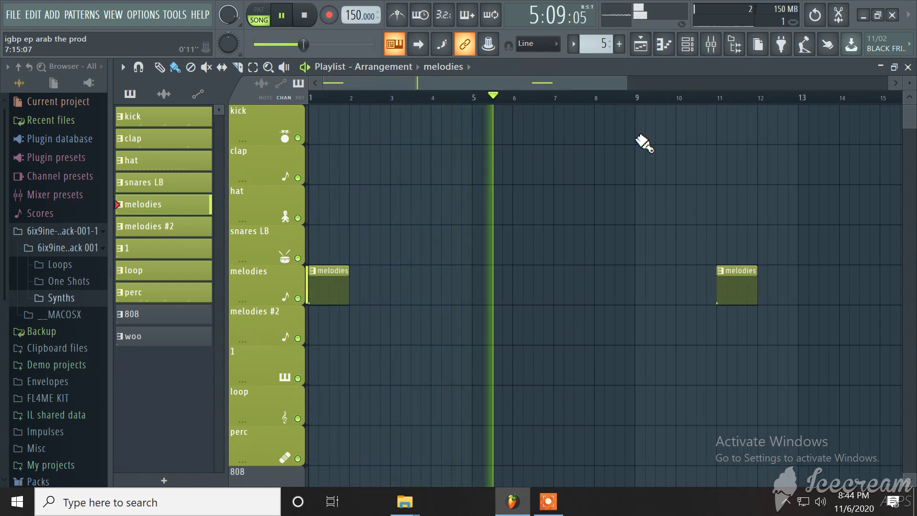
{"action": "left_click_drag", "start_coordinate": [735, 283], "coordinate": [746, 284]}
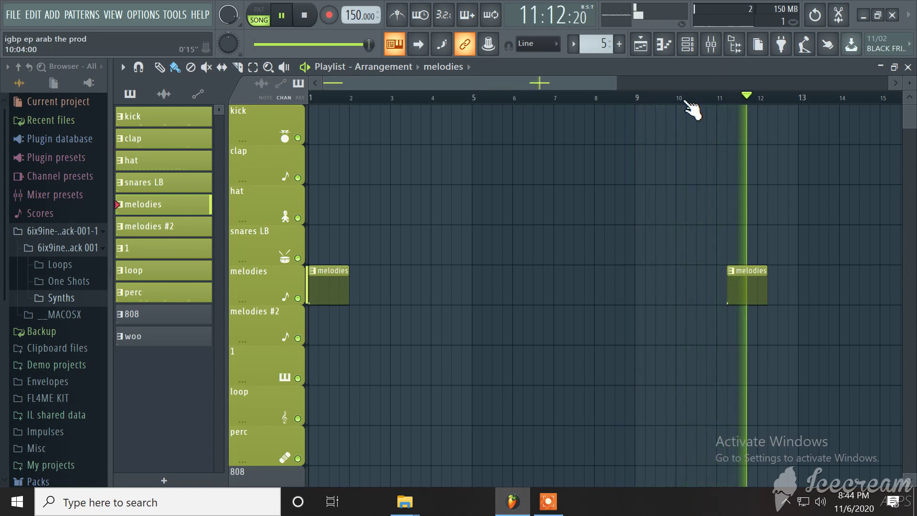
Step: Place another melodies clip on the melodies track, starting just after bar 24
{"action": "left_click_drag", "start_coordinate": [593, 82], "coordinate": [779, 102]}
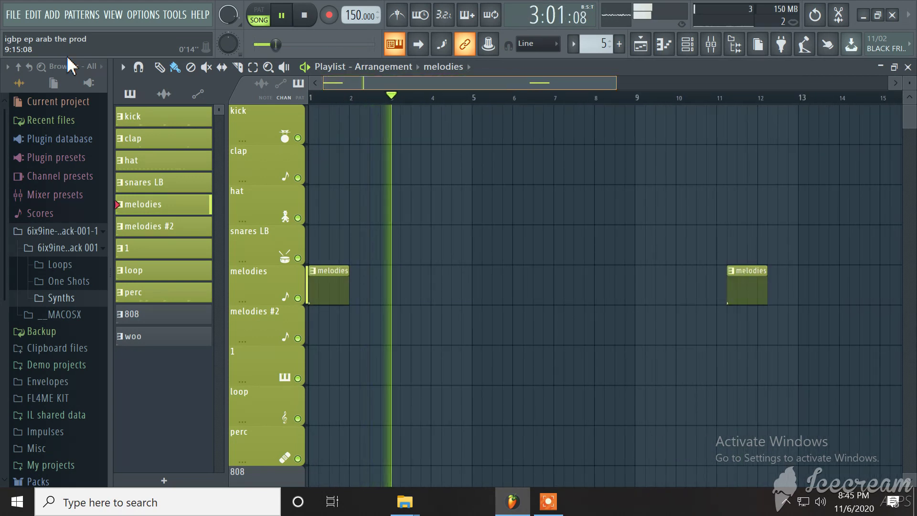
{"action": "scroll", "coordinate": [847, 147], "scroll_direction": "right", "scroll_amount": 3}
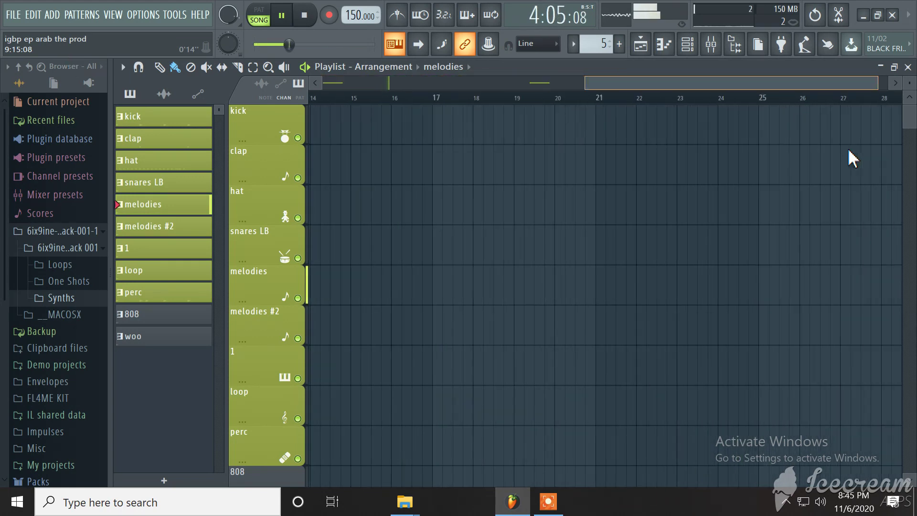
{"action": "scroll", "coordinate": [847, 147], "scroll_direction": "right", "scroll_amount": 3}
{"action": "left_click", "coordinate": [750, 286]}
{"action": "right_click", "coordinate": [758, 293]}
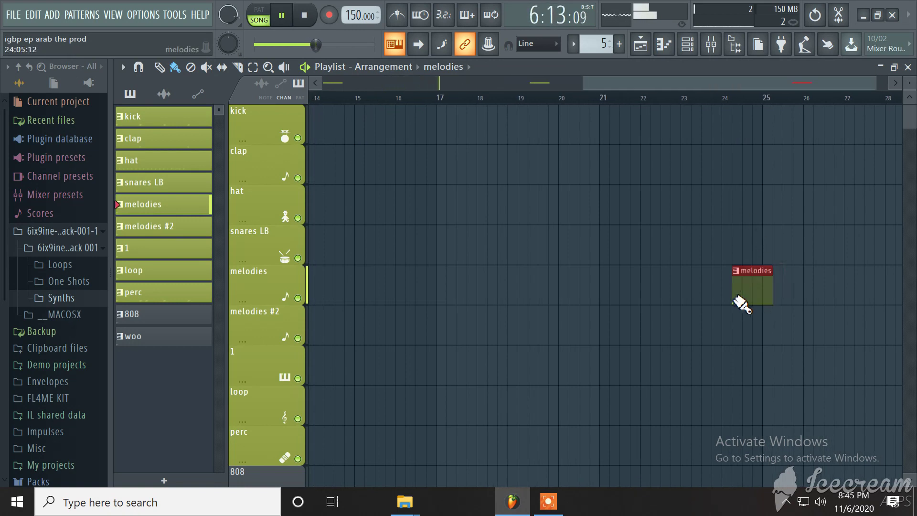
{"action": "left_click", "coordinate": [740, 300]}
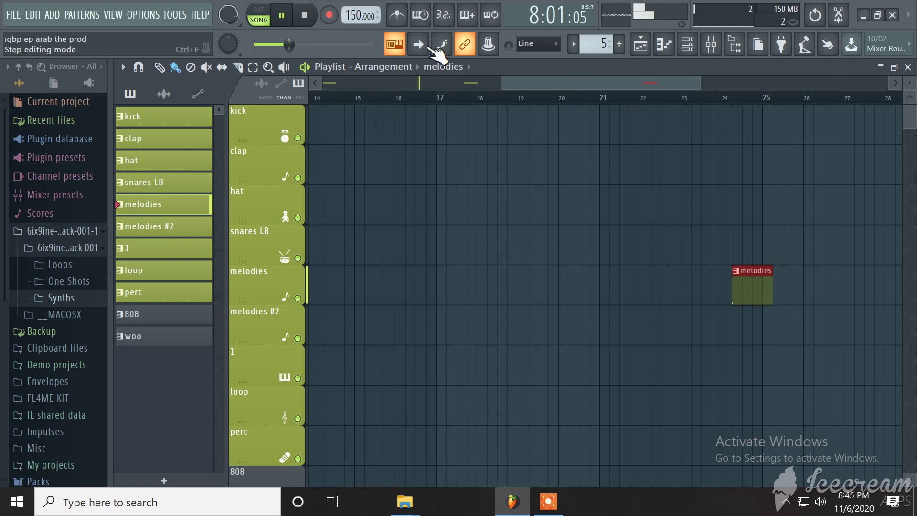
Step: Try starting the bar 11 melodies clip at 11:09:00, move it one beat back and stop playback
{"action": "left_click_drag", "start_coordinate": [590, 85], "coordinate": [370, 129]}
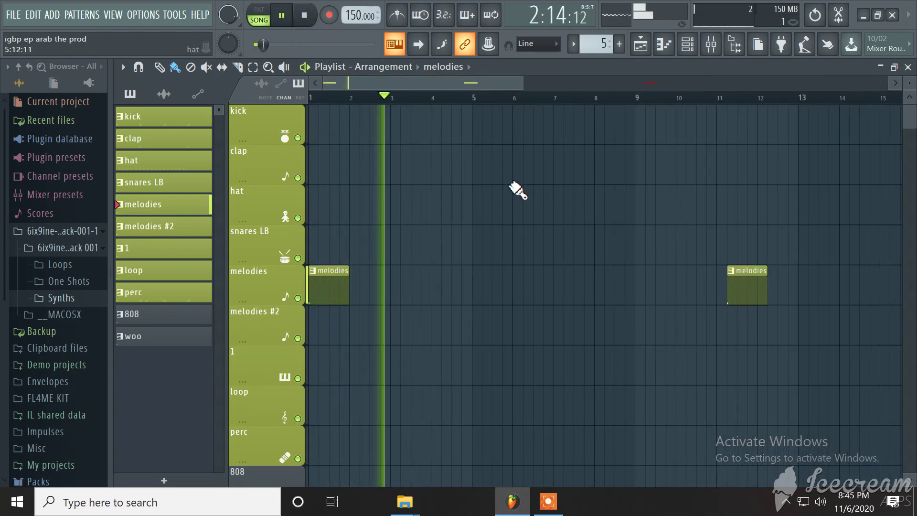
{"action": "mouse_move", "coordinate": [464, 87]}
{"action": "left_mouse_down"}
{"action": "mouse_move", "coordinate": [490, 87]}
{"action": "mouse_move", "coordinate": [475, 95]}
{"action": "left_mouse_up"}
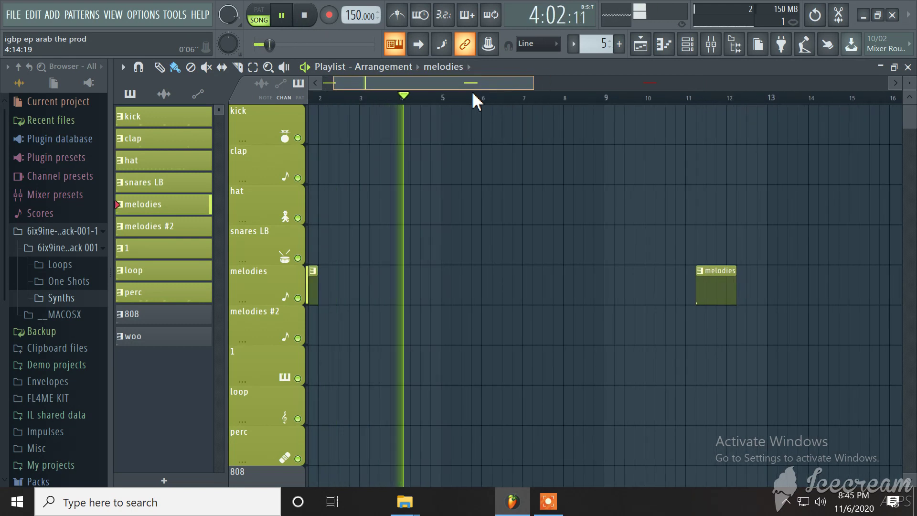
{"action": "left_click_drag", "start_coordinate": [724, 298], "coordinate": [726, 297]}
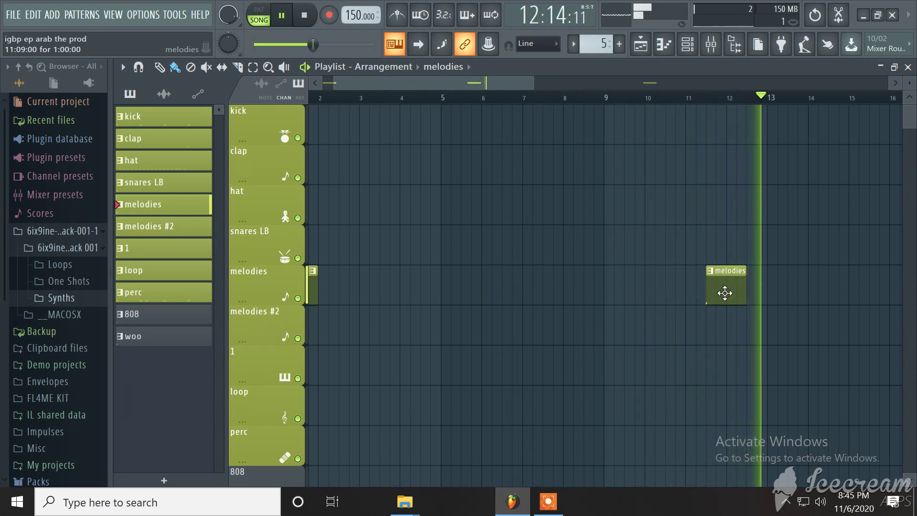
{"action": "left_click_drag", "start_coordinate": [725, 293], "coordinate": [719, 292]}
{"action": "left_click", "coordinate": [304, 15]}
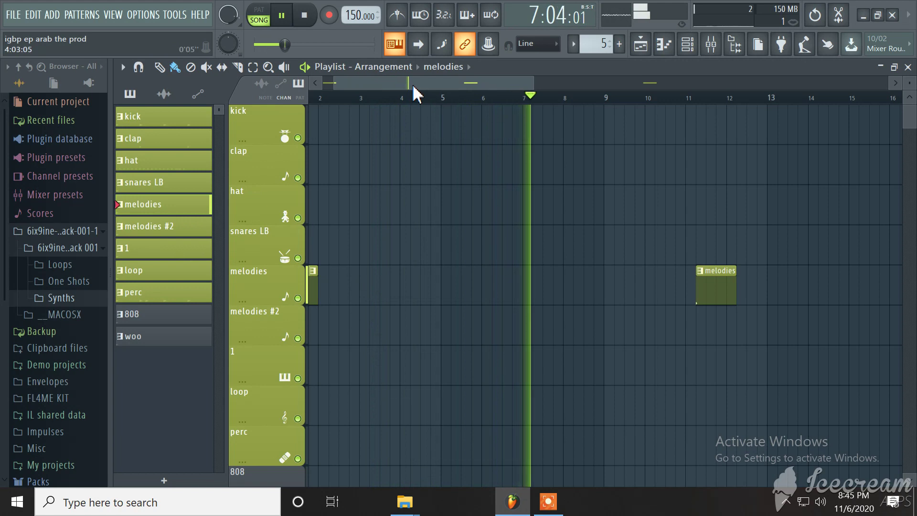
Step: Try a one-bar clip of pattern 1 at bar 1 on its own track and remove it again
{"action": "left_click_drag", "start_coordinate": [454, 84], "coordinate": [317, 113]}
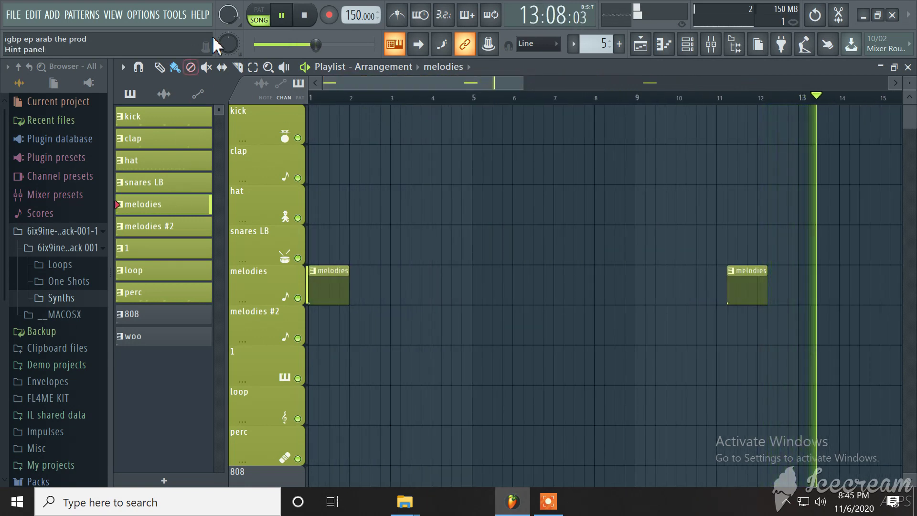
{"action": "left_click", "coordinate": [304, 15]}
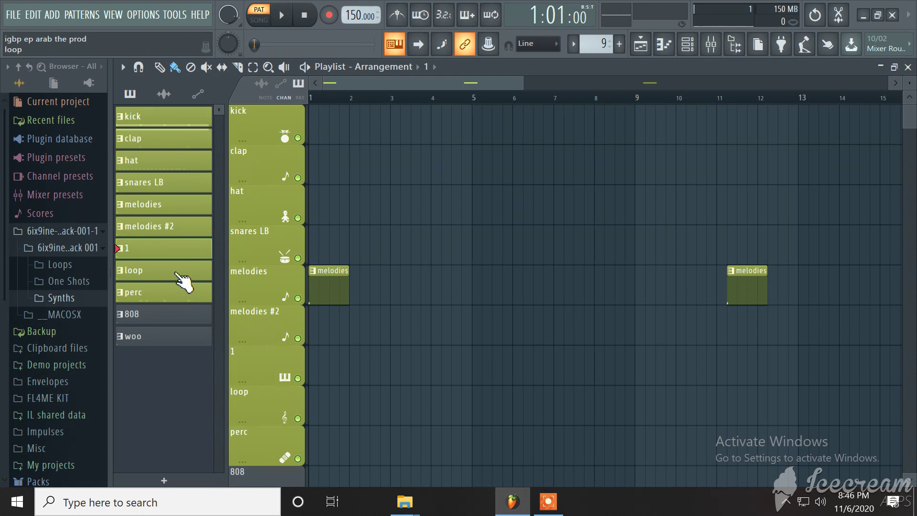
{"action": "left_click", "coordinate": [332, 371]}
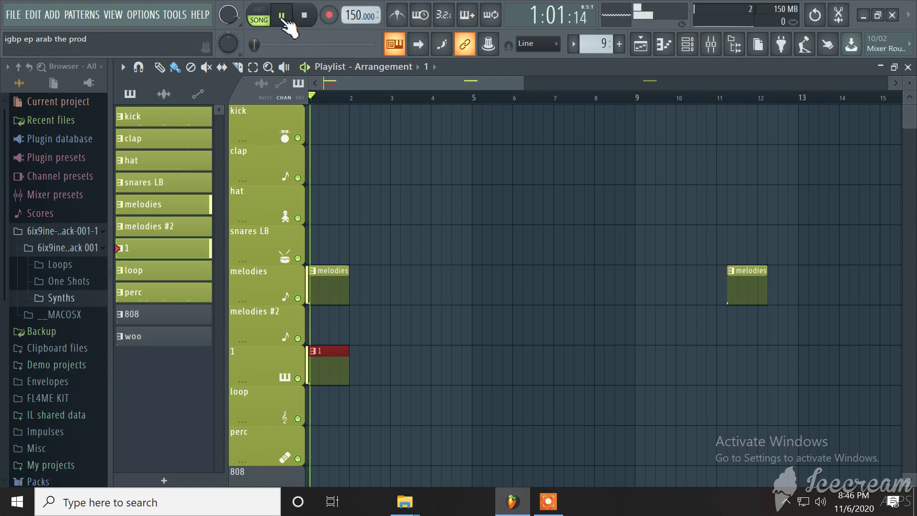
{"action": "right_click", "coordinate": [337, 371]}
Step: Place a loop pattern clip at bar 1 on the loop track and play the arrangement in song mode
{"action": "left_click", "coordinate": [305, 16]}
{"action": "left_click_drag", "start_coordinate": [373, 84], "coordinate": [448, 92]}
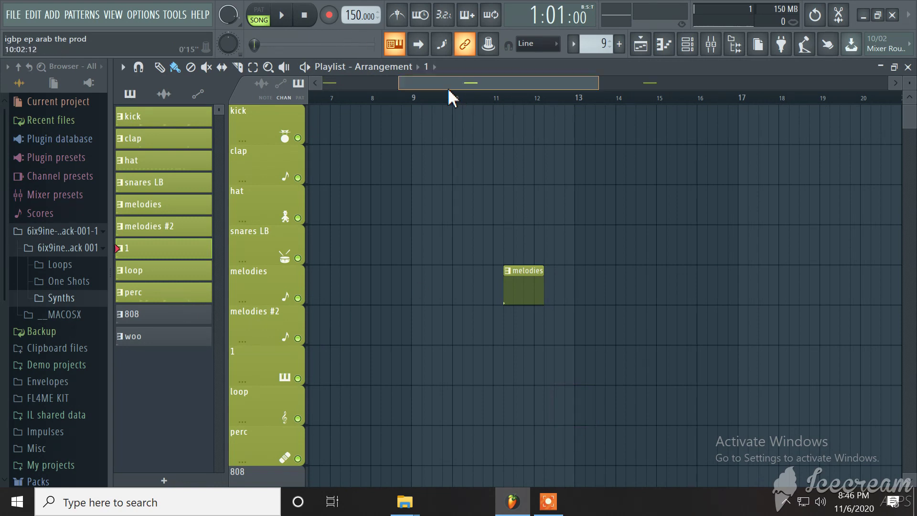
{"action": "left_click_drag", "start_coordinate": [459, 94], "coordinate": [304, 152]}
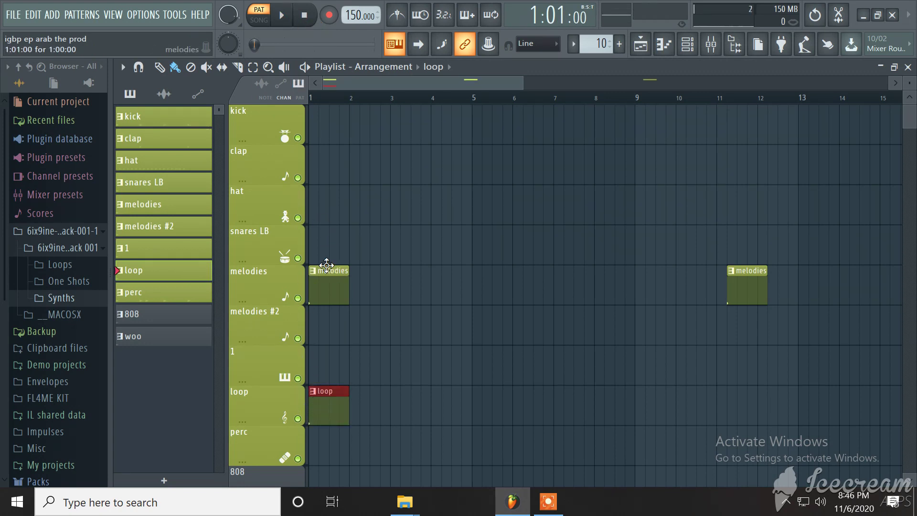
{"action": "left_click", "coordinate": [259, 20]}
{"action": "left_click", "coordinate": [286, 17]}
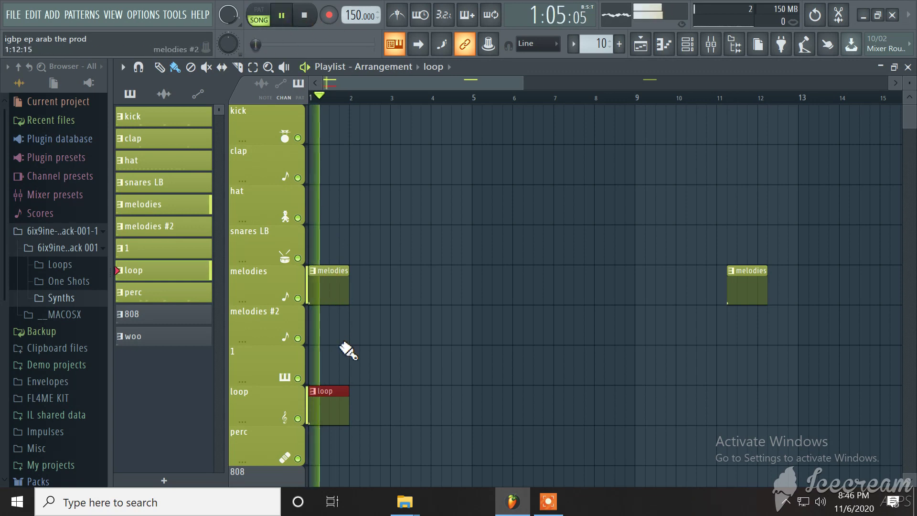
Step: Delete the melodies clips at bars 1, 11 and 24 from the playlist
{"action": "right_click", "coordinate": [338, 301]}
{"action": "left_click", "coordinate": [306, 17]}
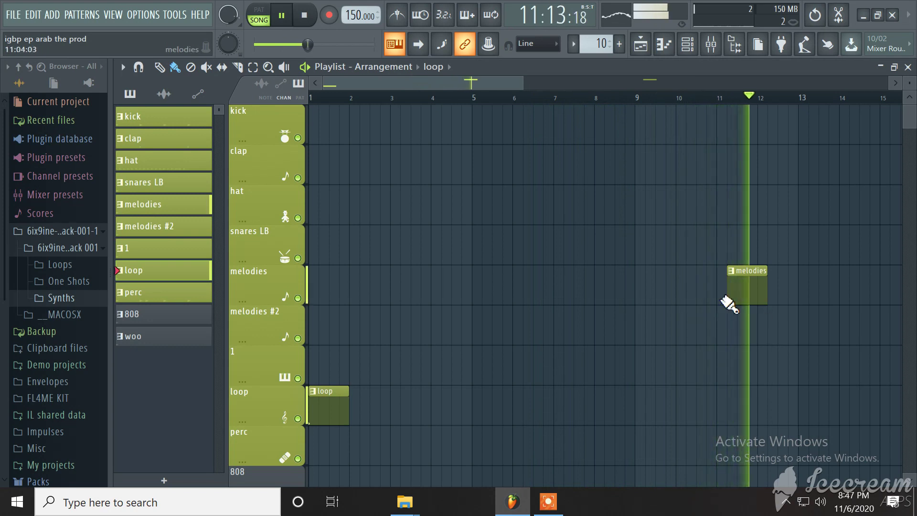
{"action": "right_click", "coordinate": [746, 300]}
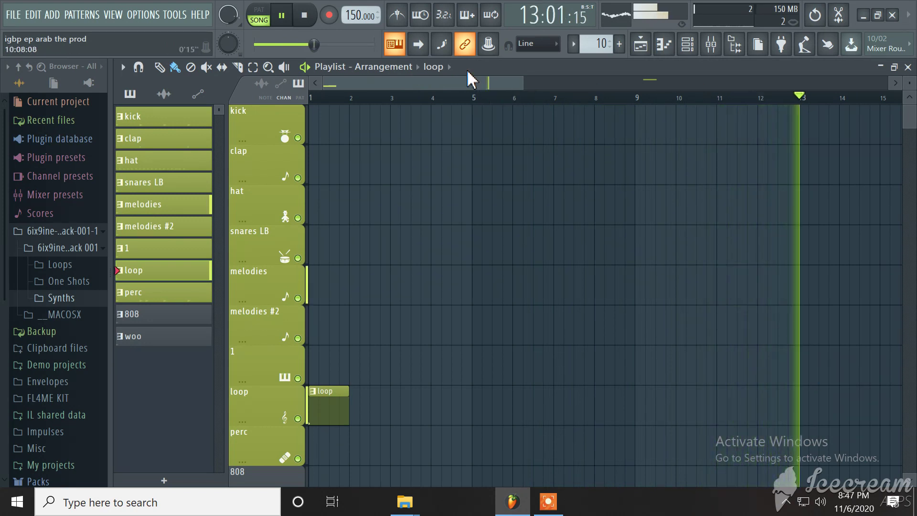
{"action": "left_click", "coordinate": [306, 15]}
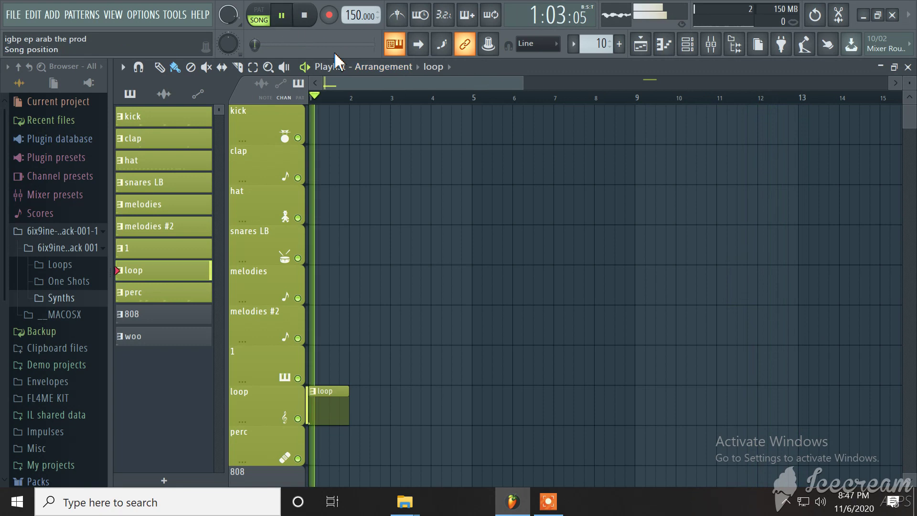
{"action": "mouse_move", "coordinate": [342, 83]}
{"action": "left_mouse_down"}
{"action": "mouse_move", "coordinate": [398, 85]}
{"action": "mouse_move", "coordinate": [342, 82]}
{"action": "left_mouse_up"}
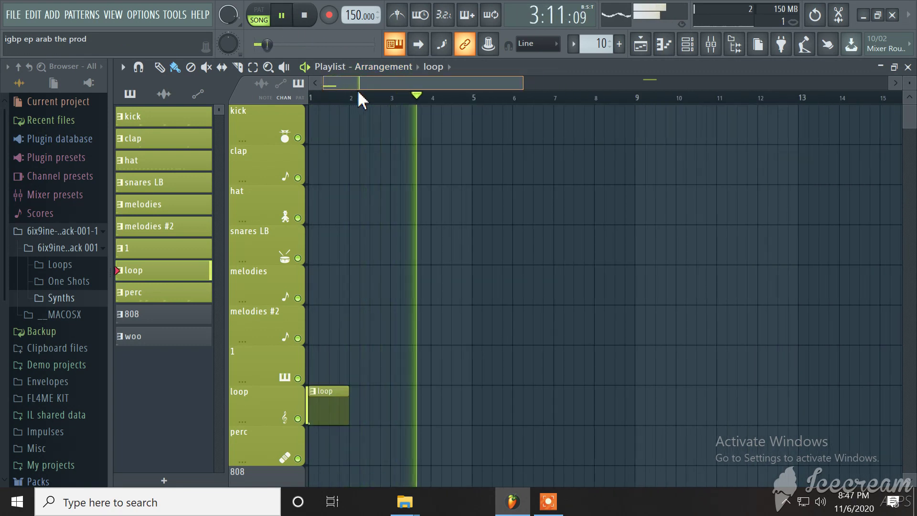
{"action": "left_click_drag", "start_coordinate": [360, 85], "coordinate": [537, 111]}
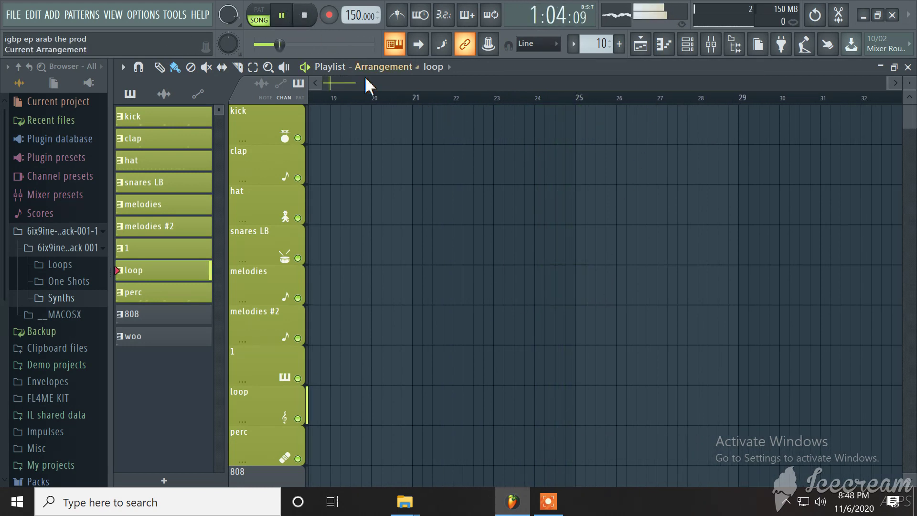
Step: Stop playback and place a second loop clip on the loop track at about 31:13:00
{"action": "left_click", "coordinate": [382, 84]}
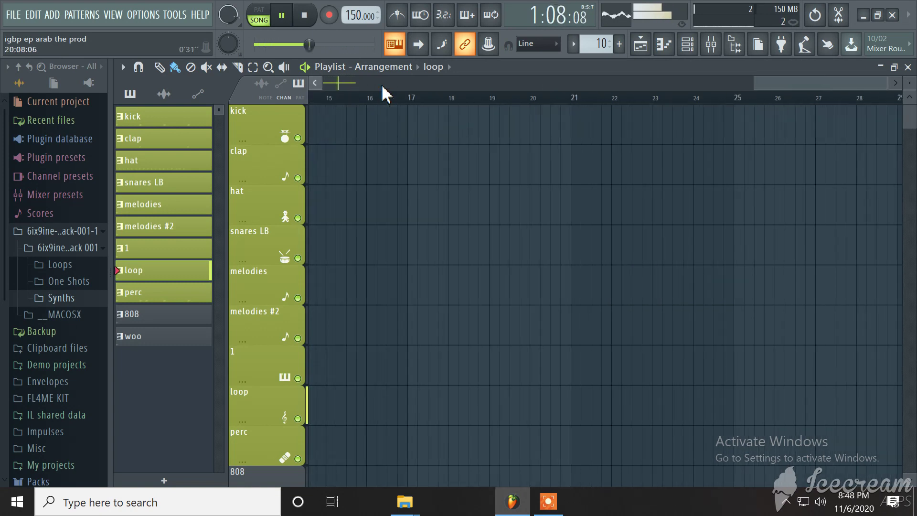
{"action": "left_click", "coordinate": [312, 18]}
{"action": "left_click_drag", "start_coordinate": [378, 85], "coordinate": [862, 110]}
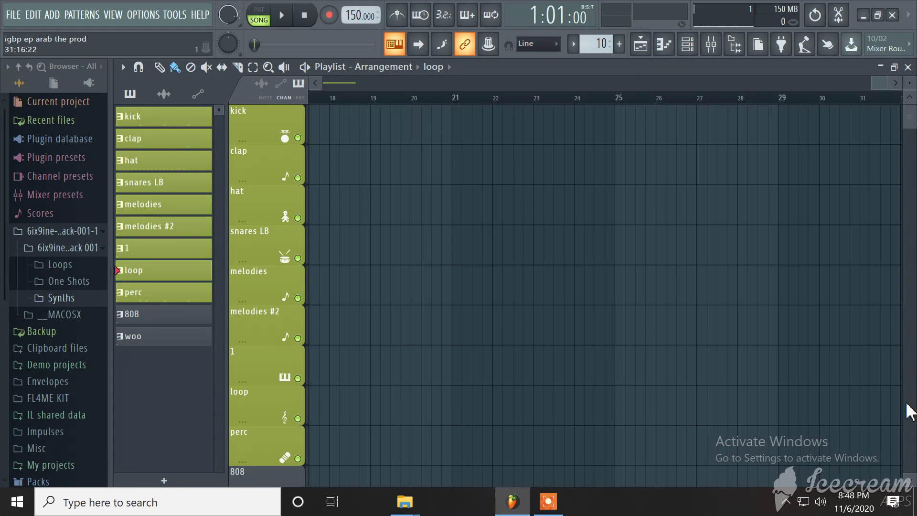
{"action": "left_click", "coordinate": [892, 421]}
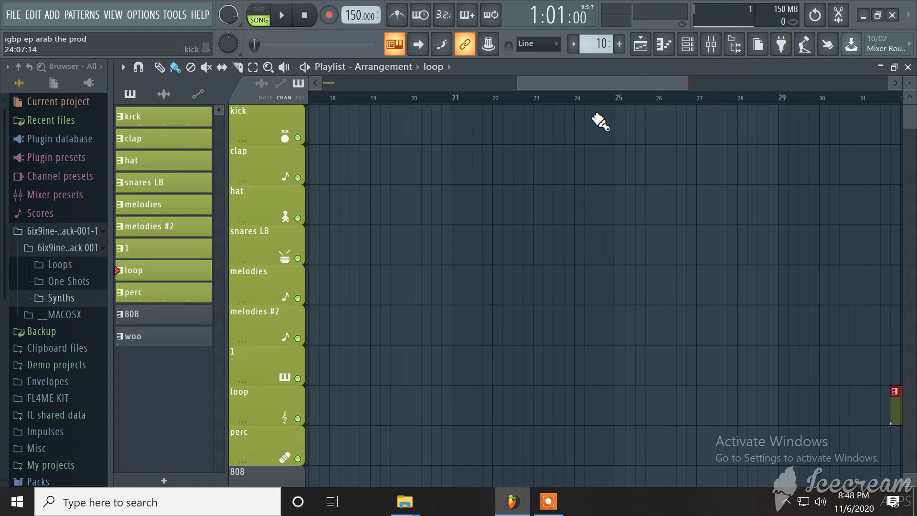
Step: Play the song from the start and follow the playhead across the empty bars towards the second loop clip
{"action": "left_click_drag", "start_coordinate": [584, 85], "coordinate": [162, 96]}
{"action": "left_click", "coordinate": [282, 15]}
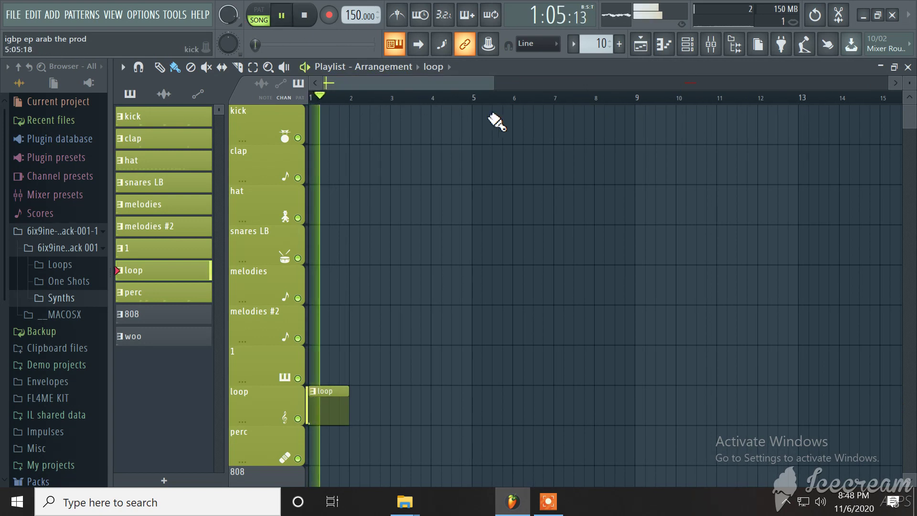
{"action": "left_click_drag", "start_coordinate": [449, 83], "coordinate": [434, 102]}
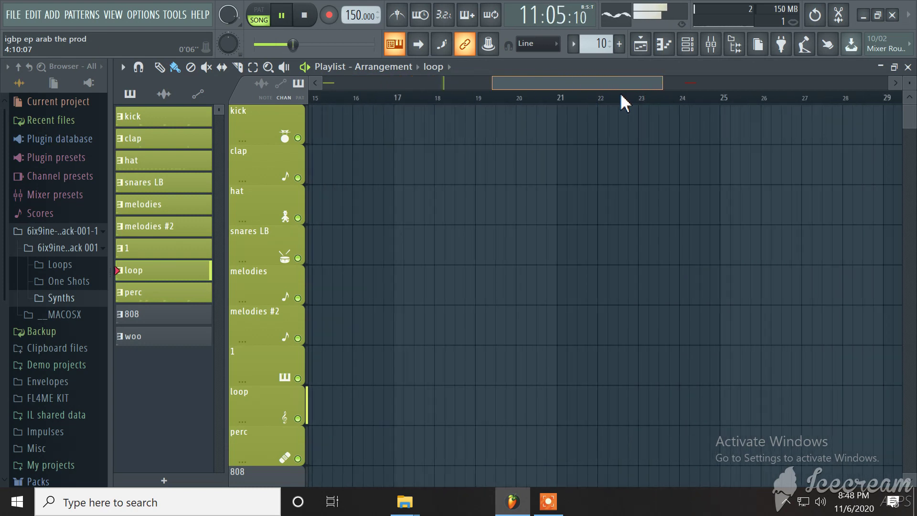
{"action": "scroll", "coordinate": [498, 104], "scroll_direction": "left", "scroll_amount": 3}
{"action": "scroll", "coordinate": [498, 104], "scroll_direction": "right", "scroll_amount": 1}
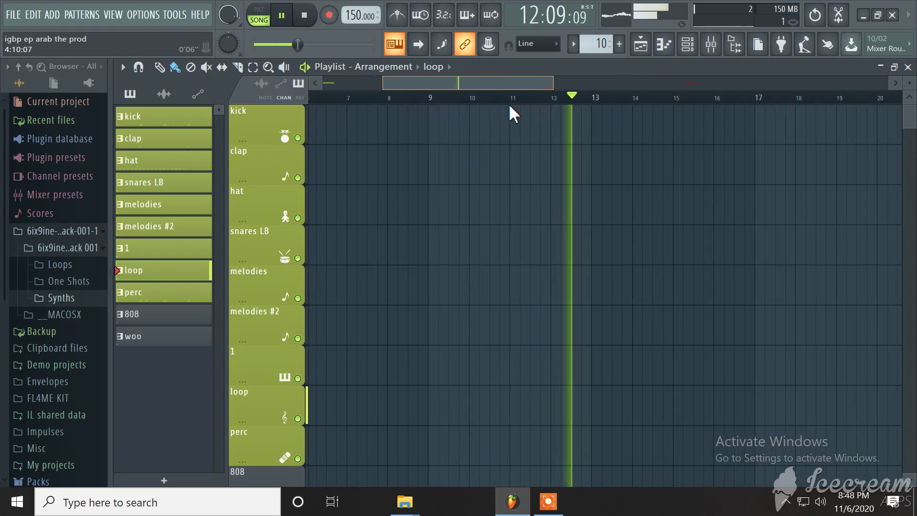
{"action": "scroll", "coordinate": [436, 106], "scroll_direction": "left", "scroll_amount": 5}
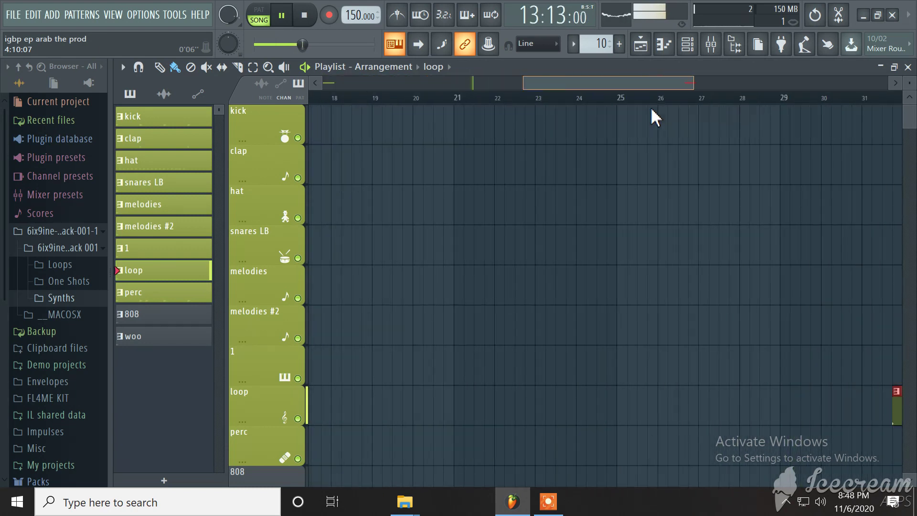
{"action": "scroll", "coordinate": [691, 113], "scroll_direction": "right", "scroll_amount": 5}
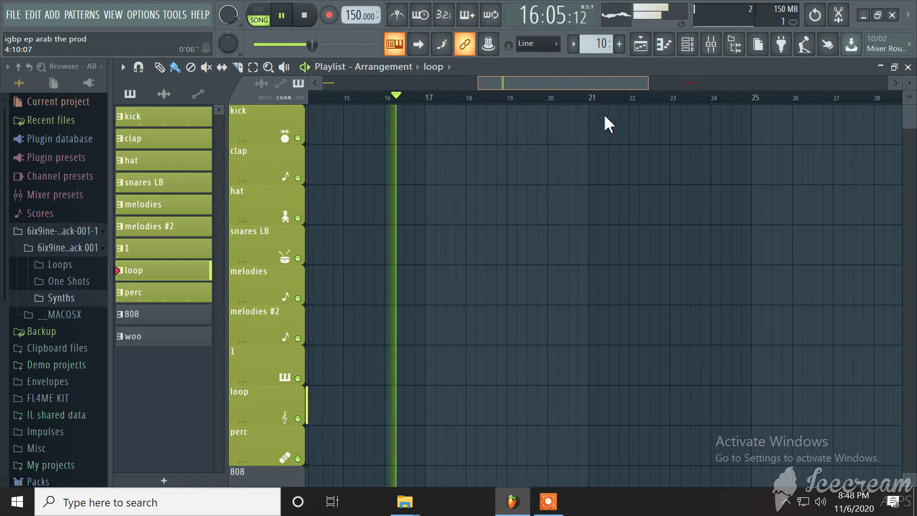
{"action": "scroll", "coordinate": [592, 127], "scroll_direction": "right", "scroll_amount": 5}
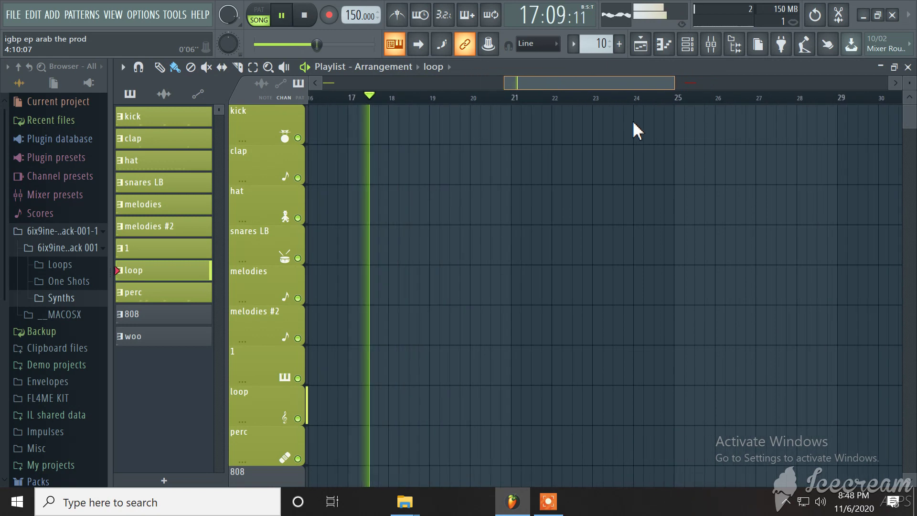
{"action": "scroll", "coordinate": [635, 124], "scroll_direction": "left", "scroll_amount": 3}
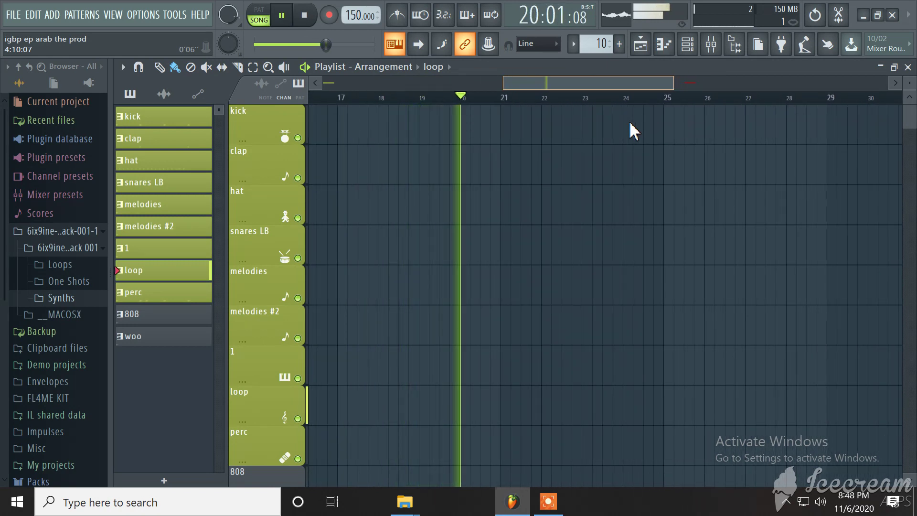
{"action": "scroll", "coordinate": [633, 125], "scroll_direction": "right", "scroll_amount": 1}
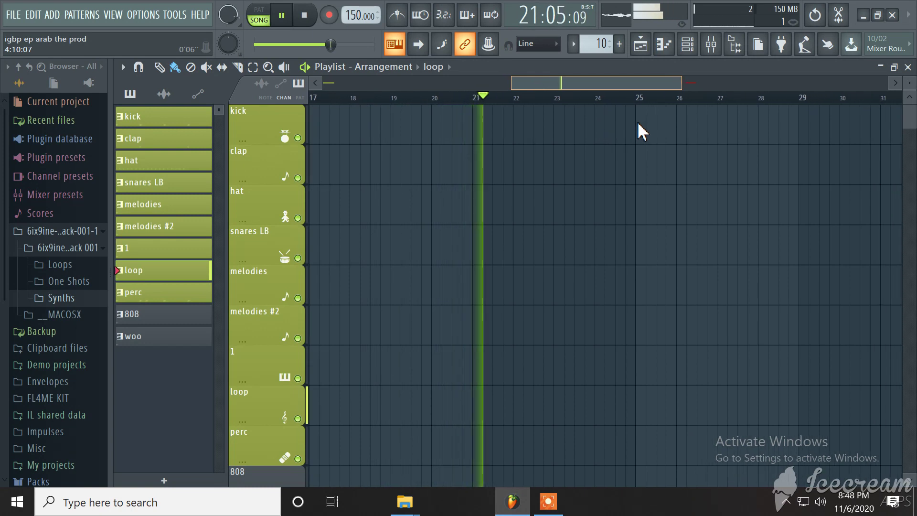
{"action": "scroll", "coordinate": [645, 122], "scroll_direction": "right", "scroll_amount": 2}
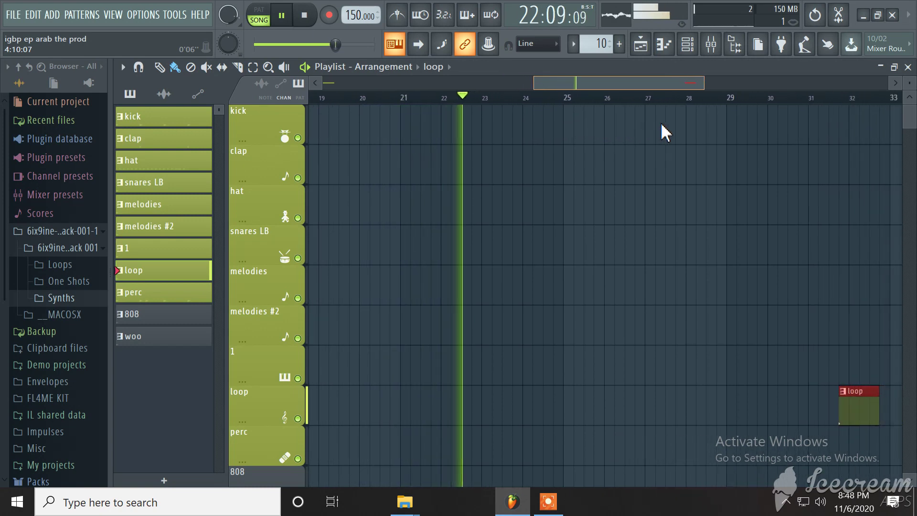
{"action": "scroll", "coordinate": [673, 124], "scroll_direction": "right", "scroll_amount": 2}
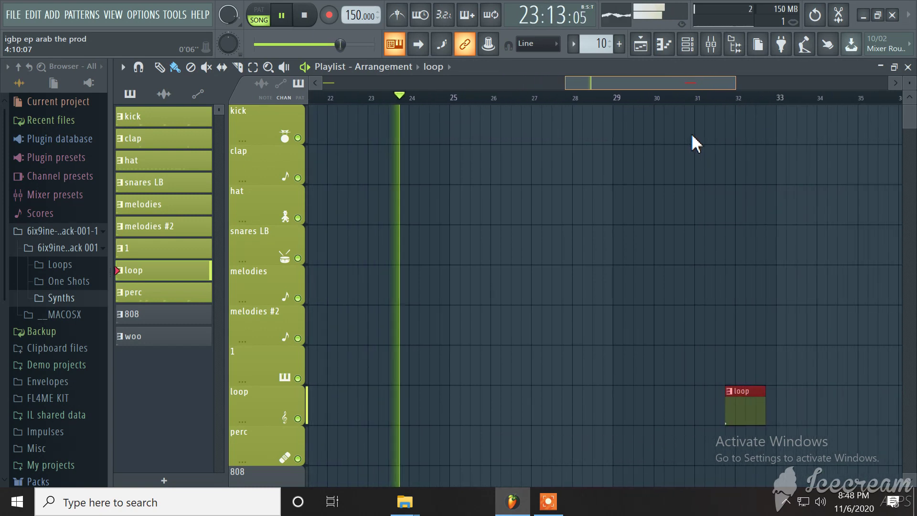
{"action": "scroll", "coordinate": [697, 137], "scroll_direction": "right", "scroll_amount": 1}
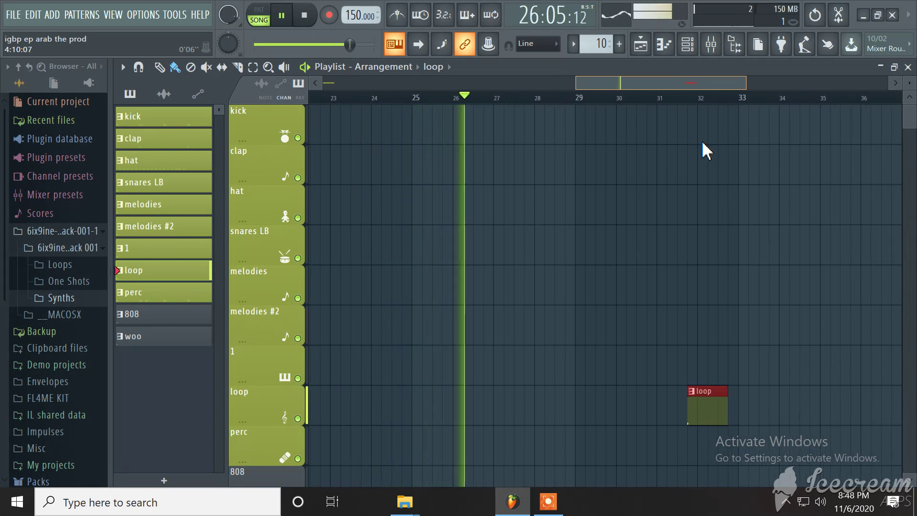
{"action": "scroll", "coordinate": [704, 146], "scroll_direction": "right", "scroll_amount": 1}
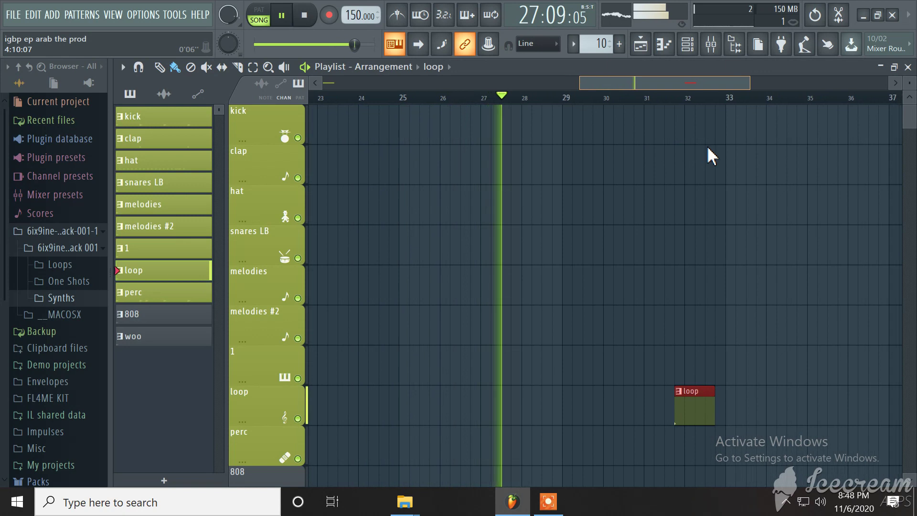
Step: Move the second loop clip along the loop track to start just after bar 37
{"action": "scroll", "coordinate": [719, 155], "scroll_direction": "right", "scroll_amount": 4}
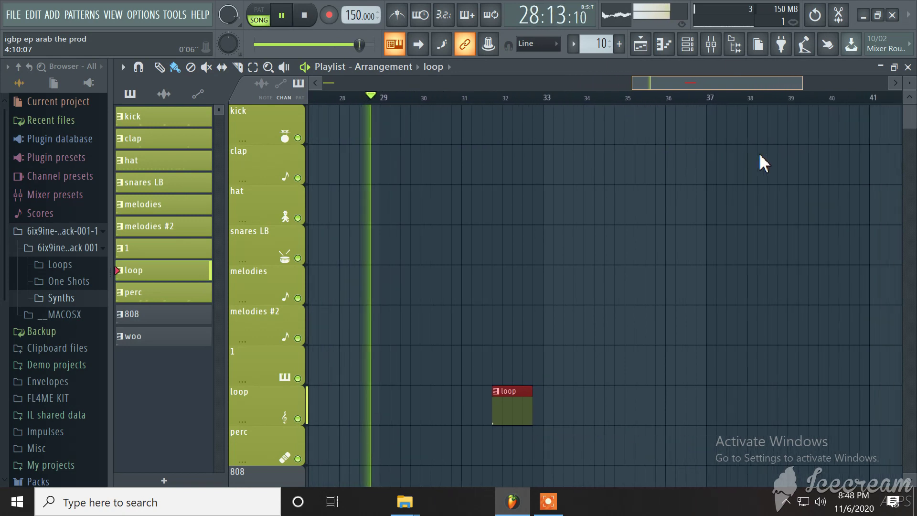
{"action": "scroll", "coordinate": [767, 158], "scroll_direction": "right", "scroll_amount": 1}
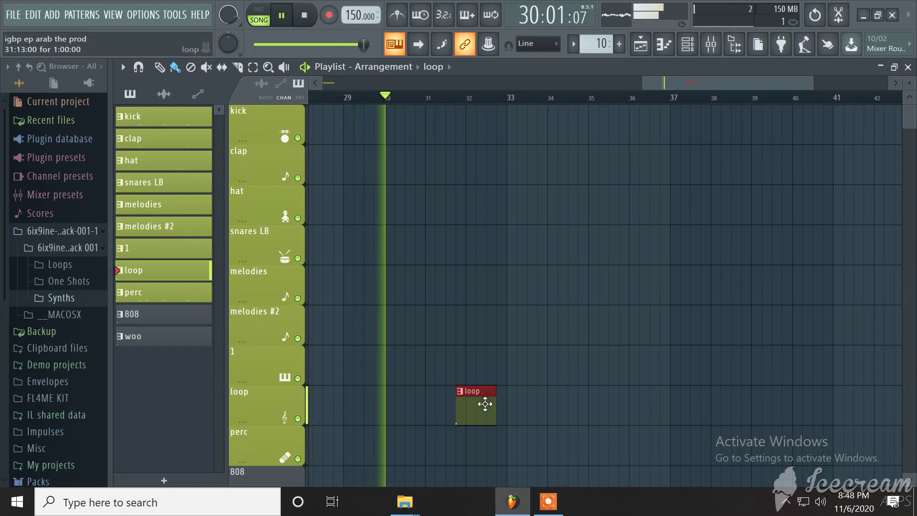
{"action": "left_click_drag", "start_coordinate": [504, 416], "coordinate": [702, 428]}
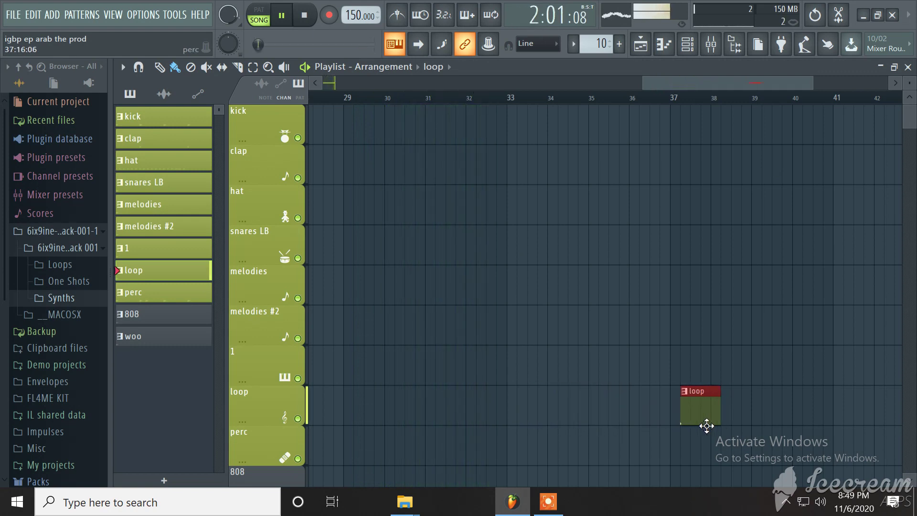